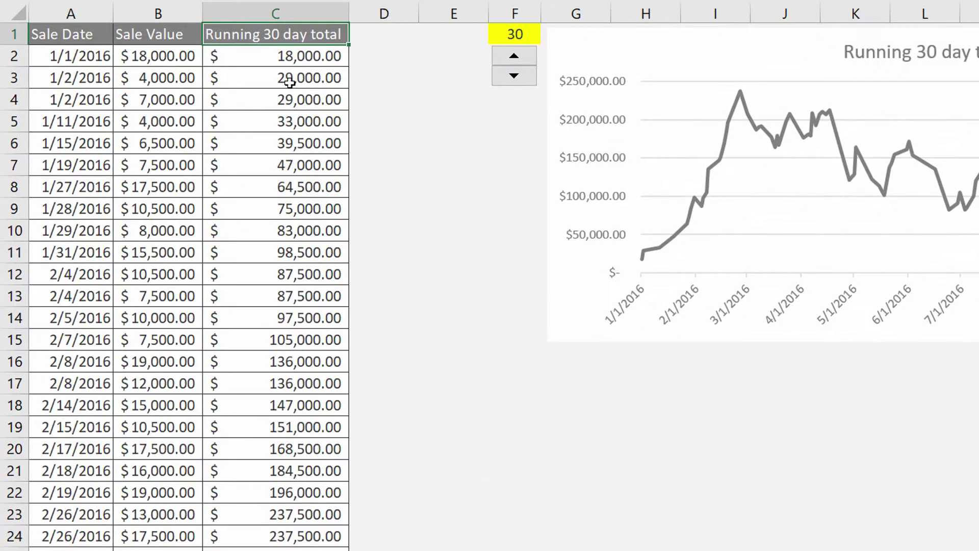
# Highlight the sale rows for 1/1, 1/2, 1/11, 1/31 and 2/4/2016 to trace the running-total window.
pyautogui.moveTo(93, 61); pyautogui.dragTo(241, 64)
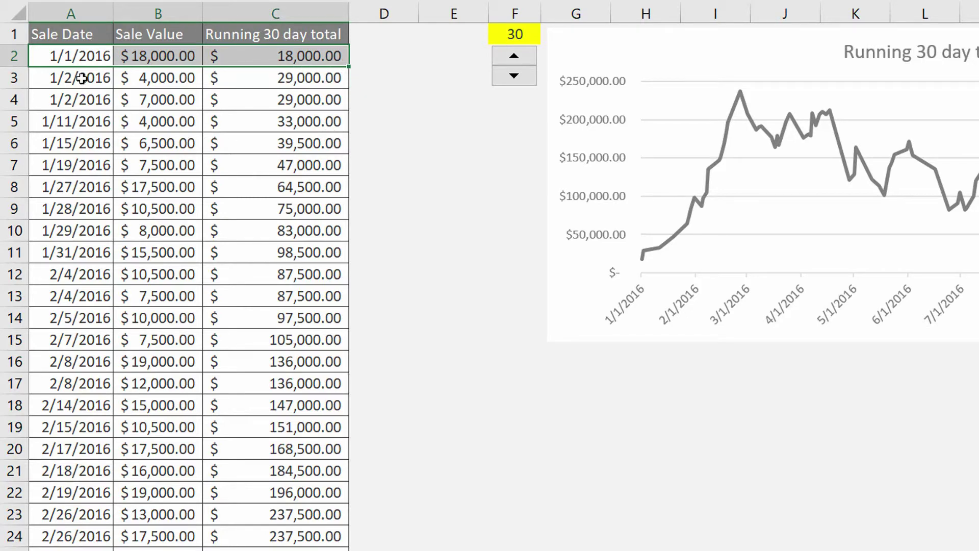
pyautogui.moveTo(81, 80); pyautogui.dragTo(262, 99)
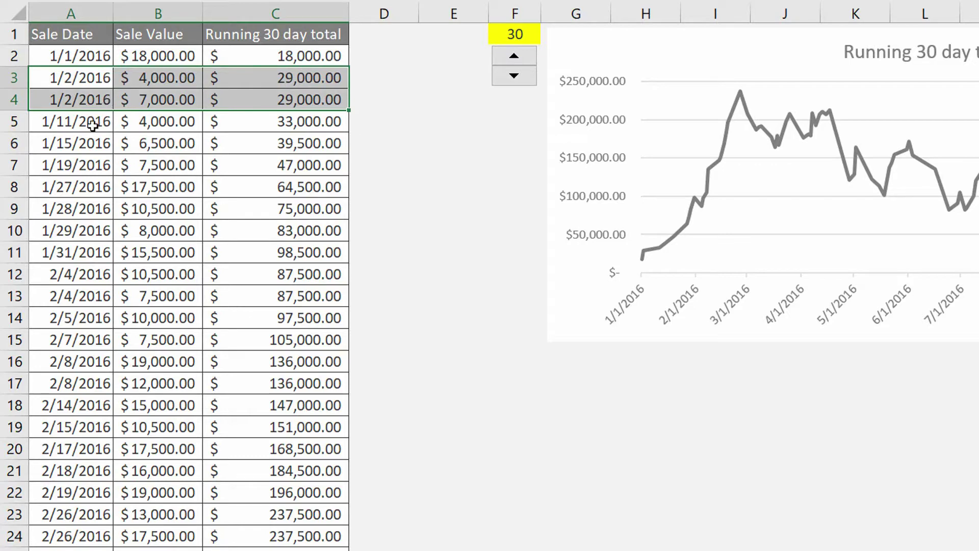
pyautogui.moveTo(93, 126); pyautogui.dragTo(276, 124)
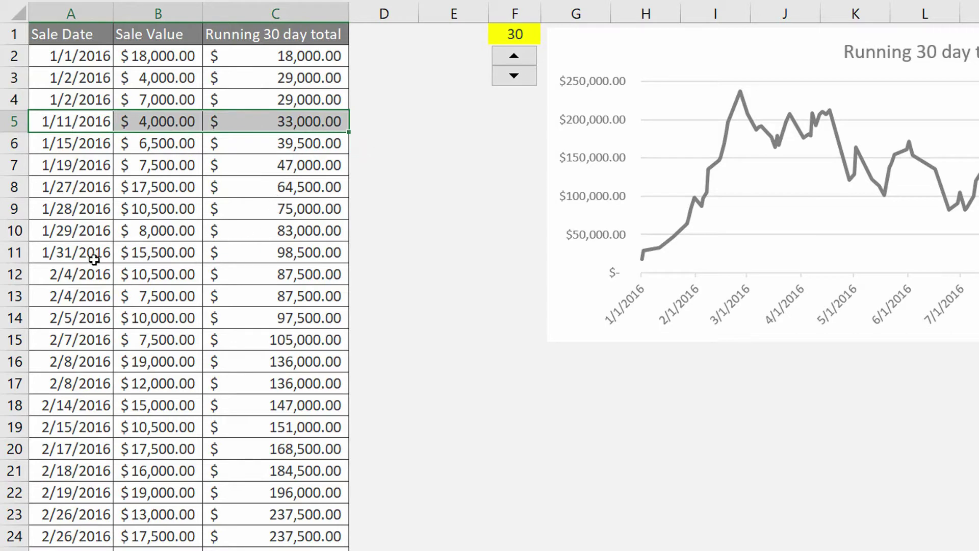
pyautogui.moveTo(94, 259); pyautogui.dragTo(326, 256)
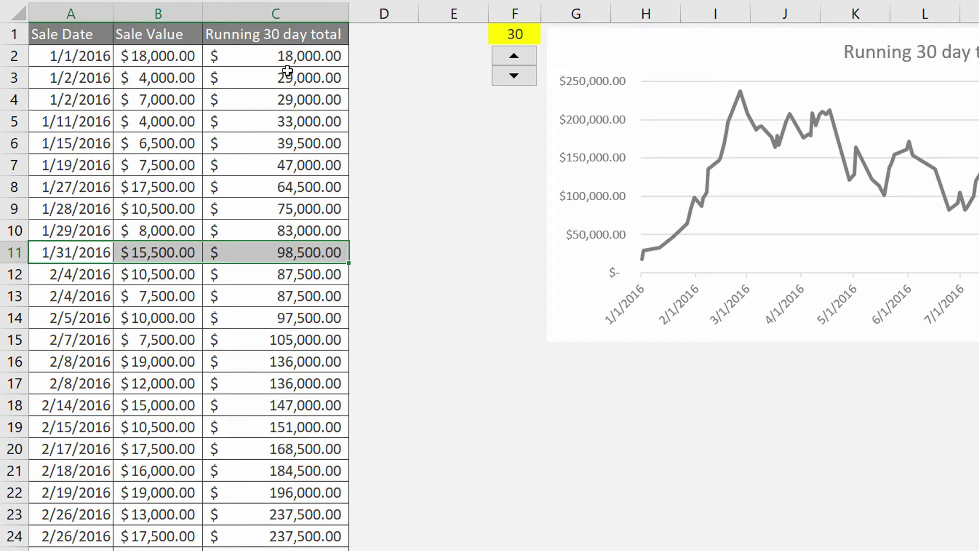
pyautogui.moveTo(94, 279); pyautogui.dragTo(268, 278)
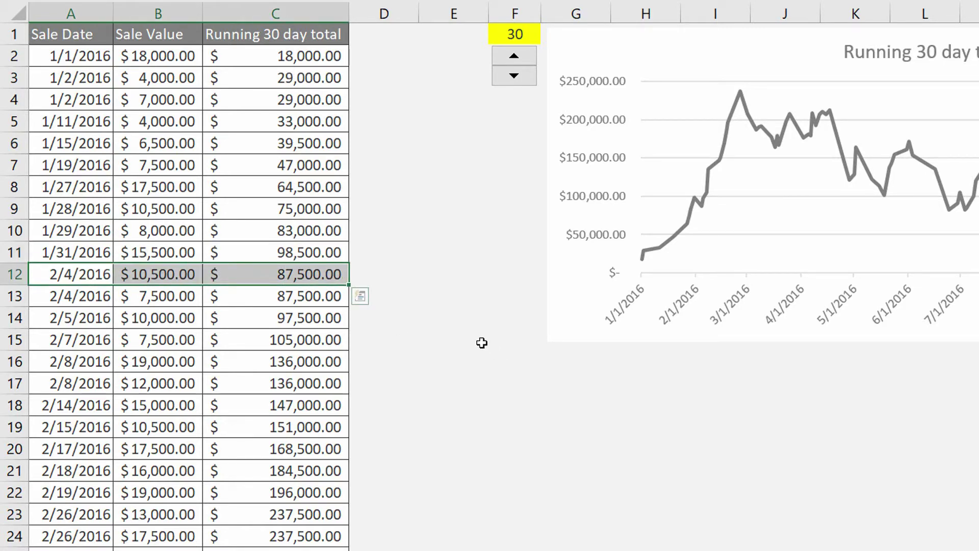
pyautogui.click(72, 56)
pyautogui.moveTo(112, 58); pyautogui.dragTo(262, 96)
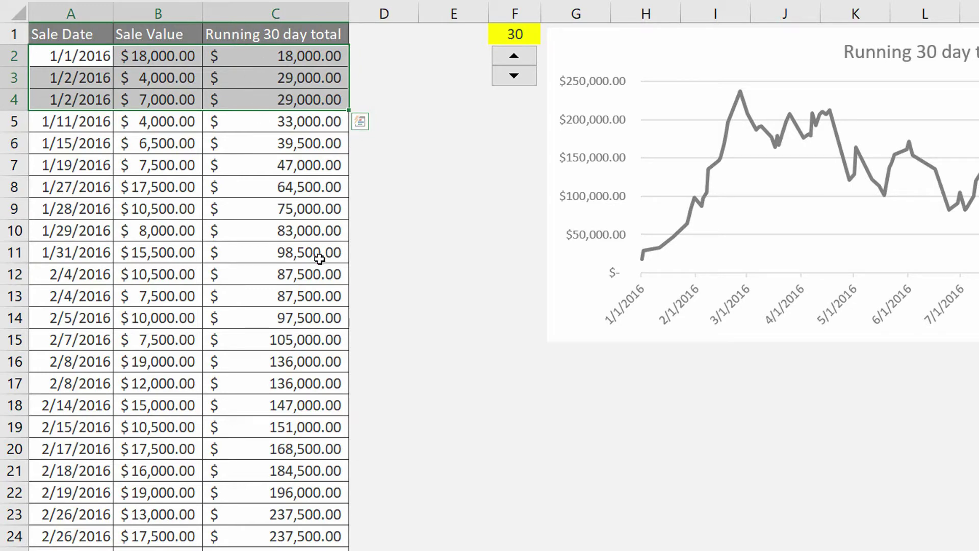
pyautogui.moveTo(83, 276); pyautogui.dragTo(280, 295)
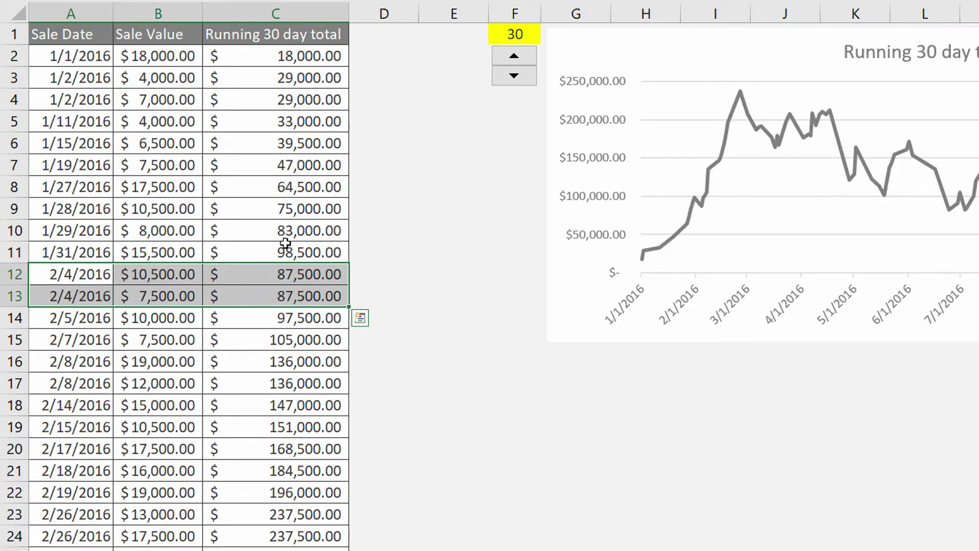
# Inspect the running total in C11 and the C2 running-total formula, leaving it unchanged.
pyautogui.click(305, 252)
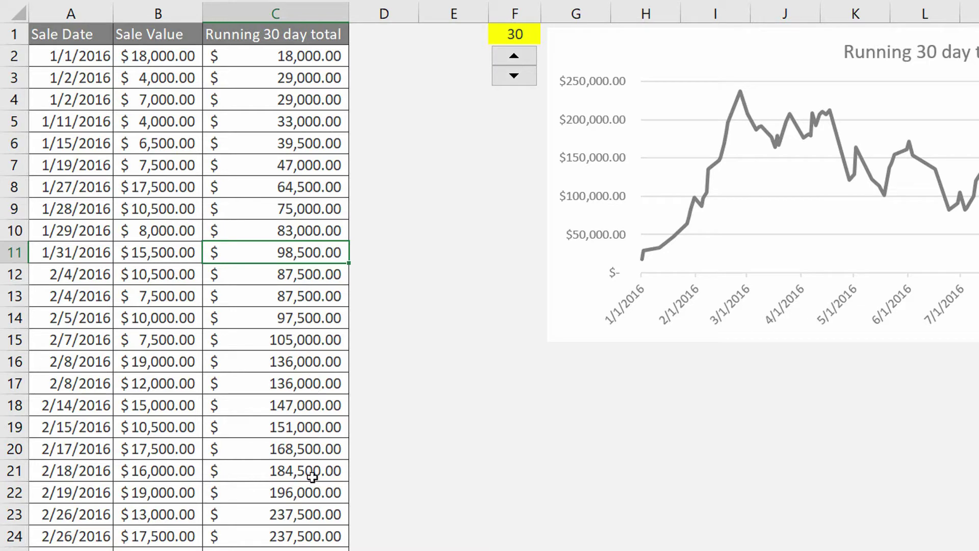
pyautogui.scroll(-1, 294, 514)
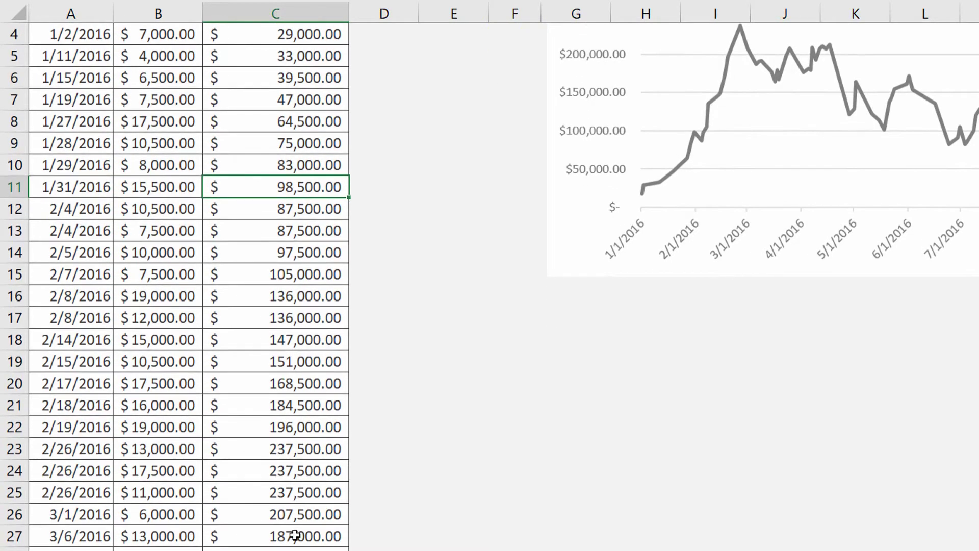
pyautogui.scroll(1, 323, 419)
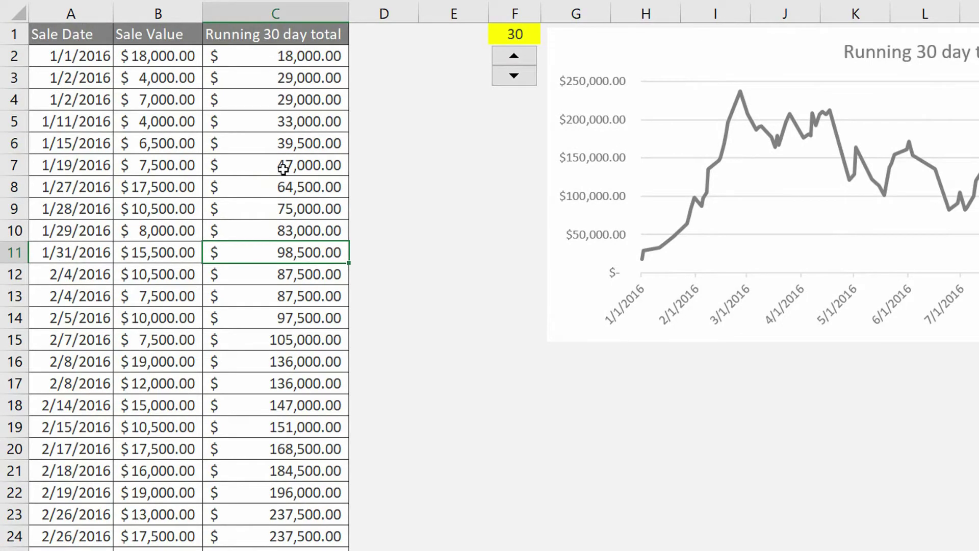
pyautogui.doubleClick(299, 56)
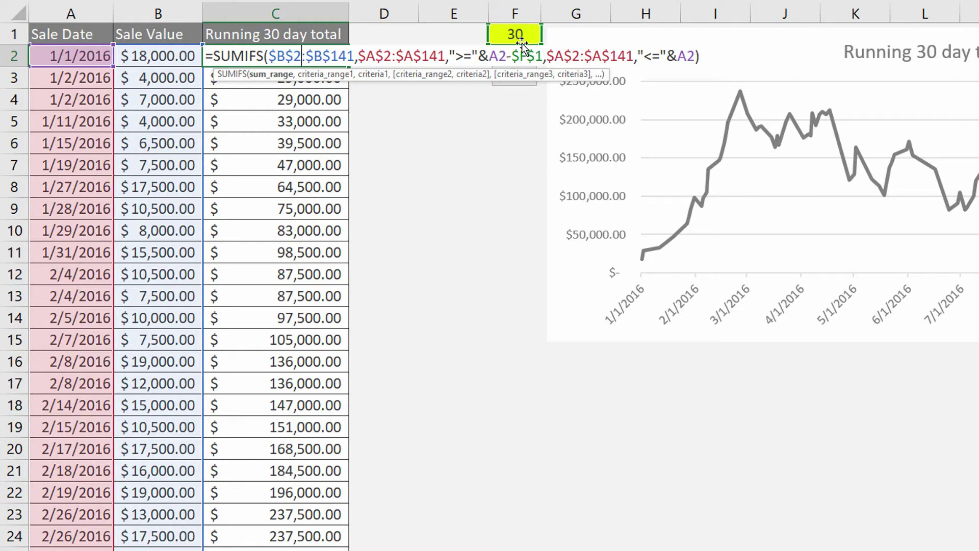
pyautogui.hotkey('ctrl', 'Return')
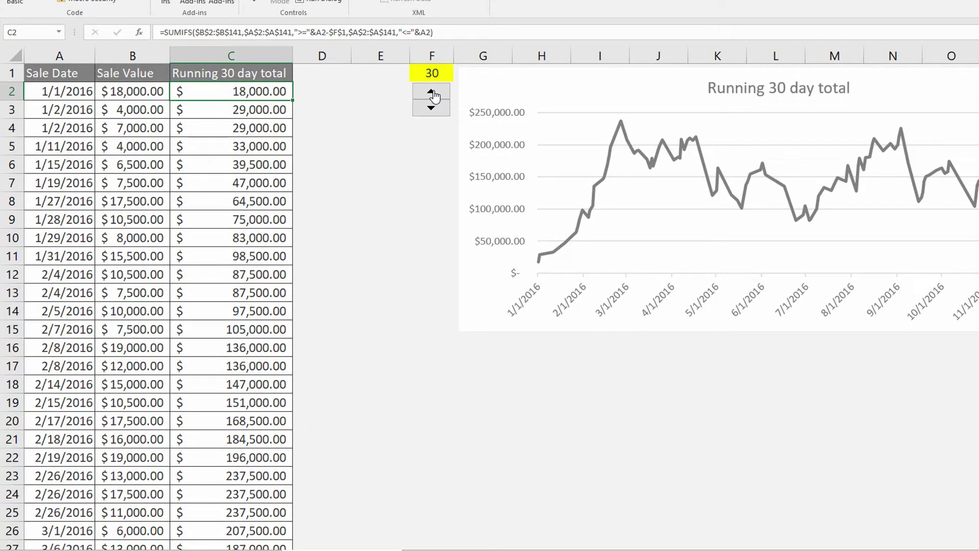
# Cycle the F1 day window through 30, 60, 90 and 120 with the spin button, ending at 60.
pyautogui.click(431, 92)
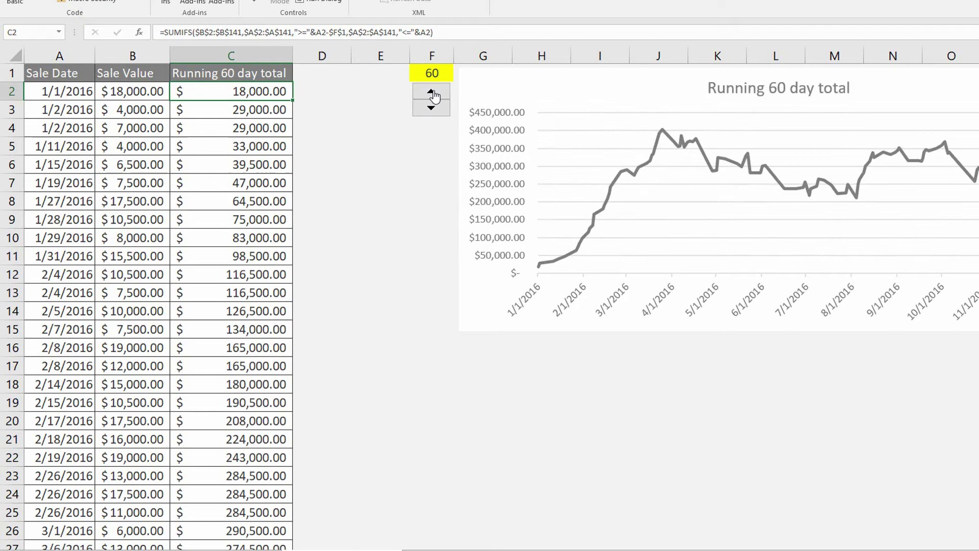
pyautogui.click(431, 92)
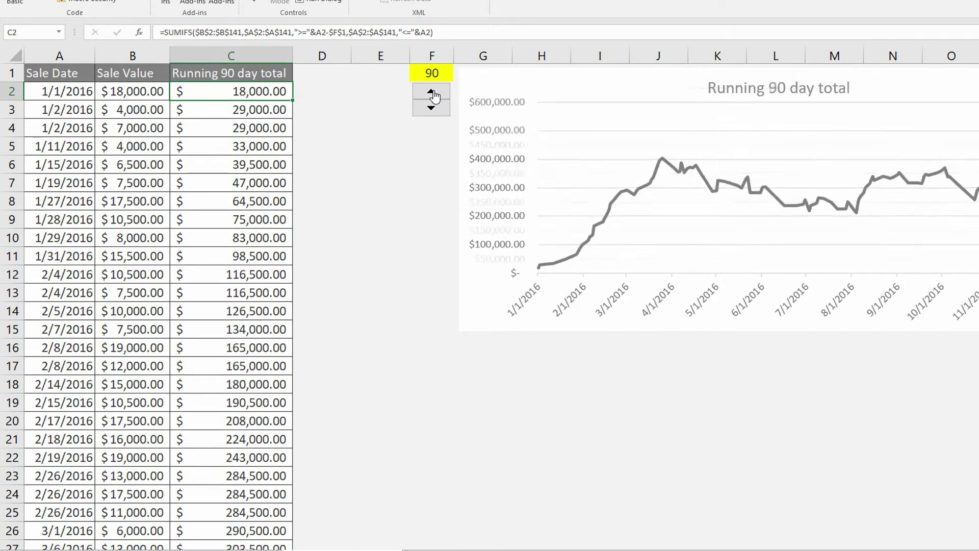
pyautogui.click(432, 109)
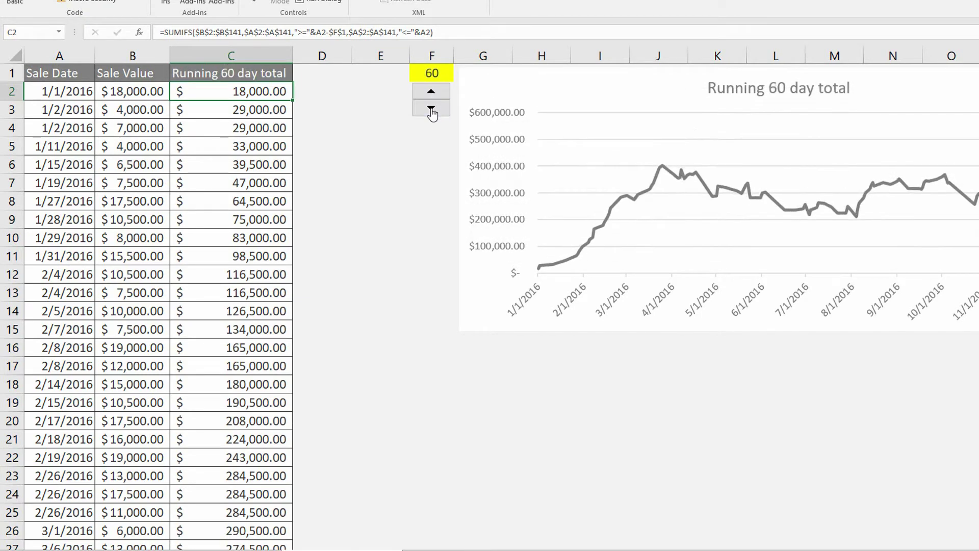
pyautogui.click(431, 109)
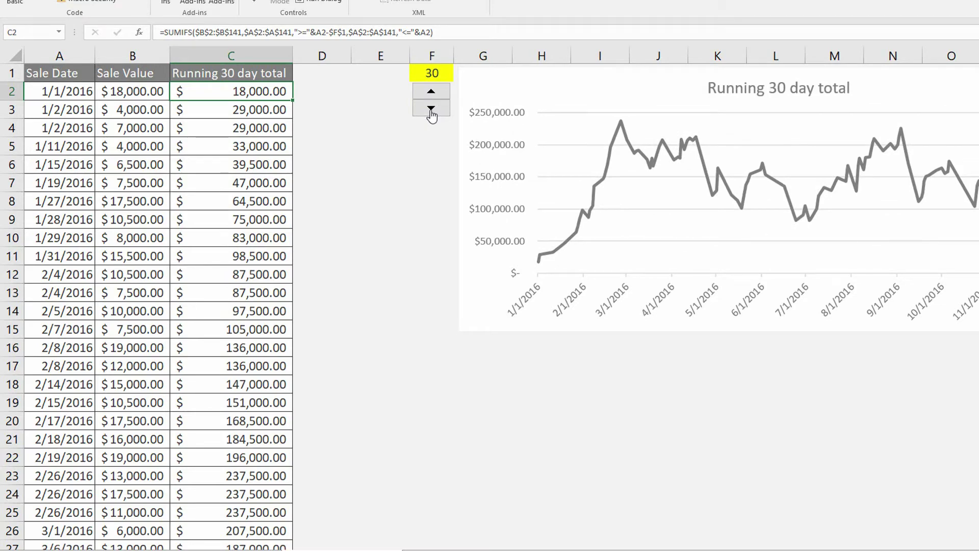
pyautogui.click(429, 93)
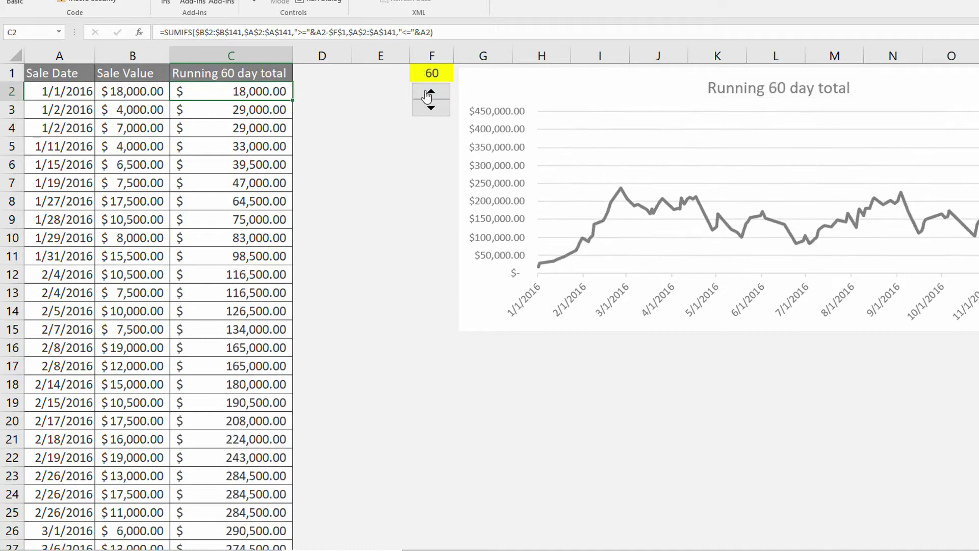
pyautogui.click(428, 95)
pyautogui.click(428, 94)
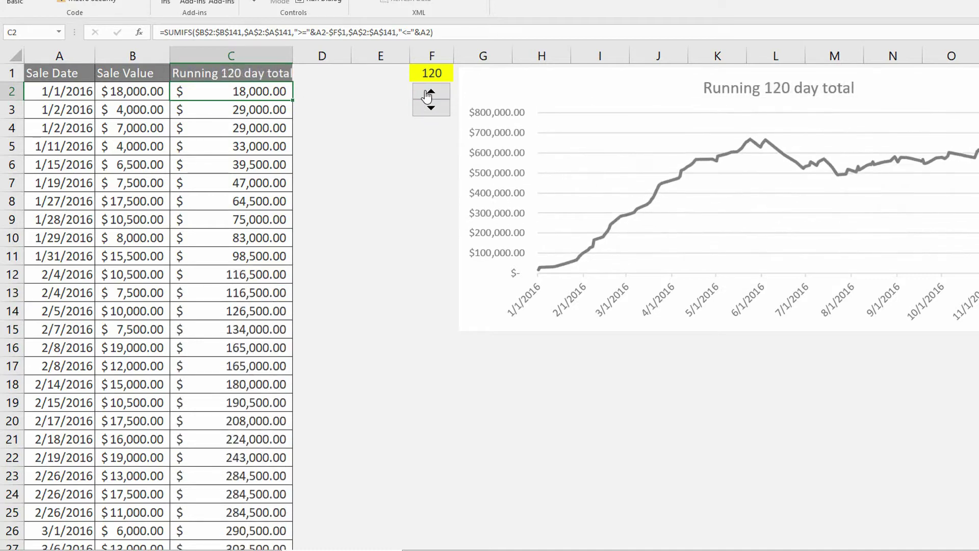
pyautogui.click(432, 113)
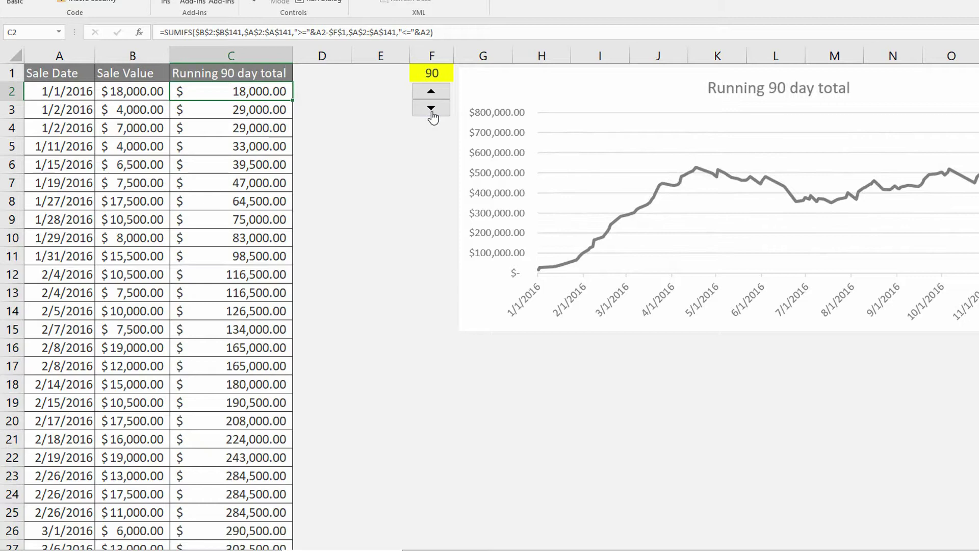
pyautogui.click(432, 113)
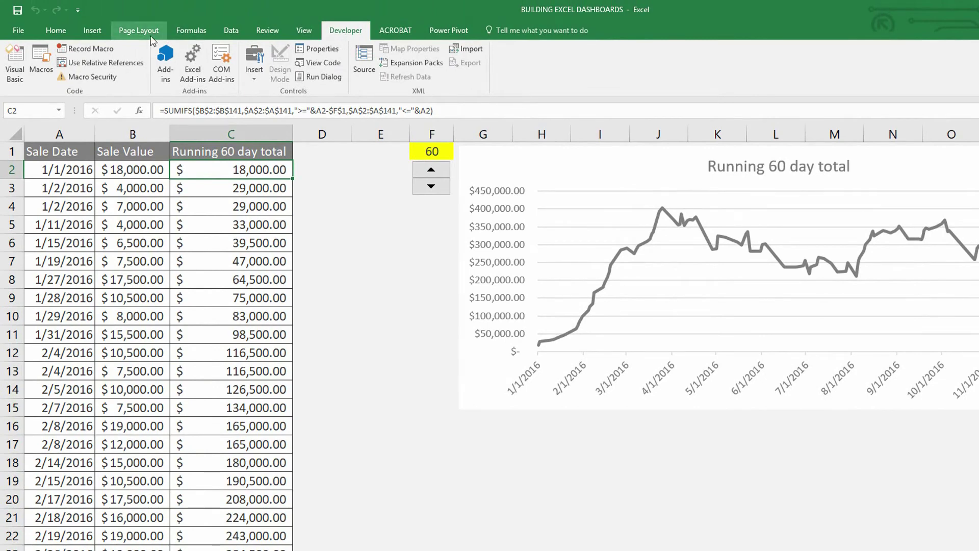
pyautogui.click(10, 30)
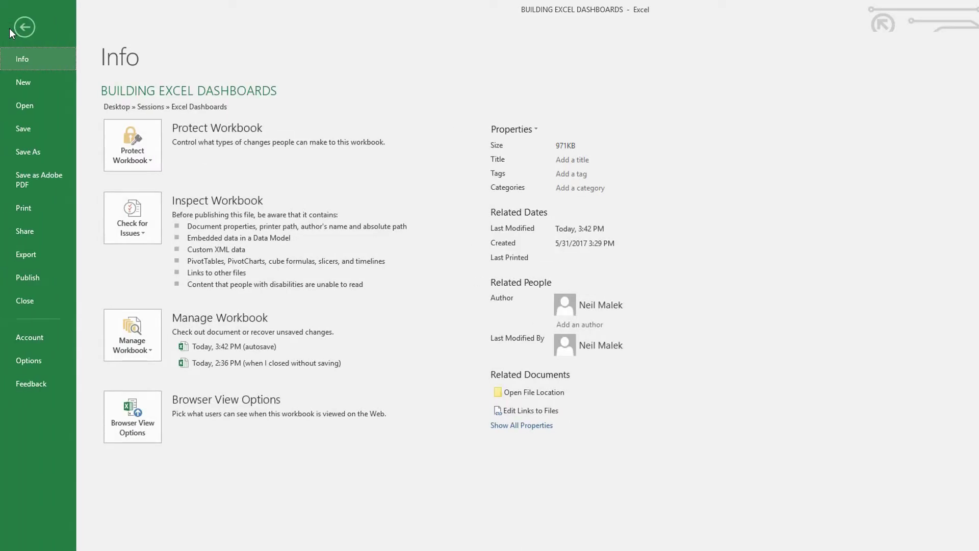
pyautogui.click(44, 357)
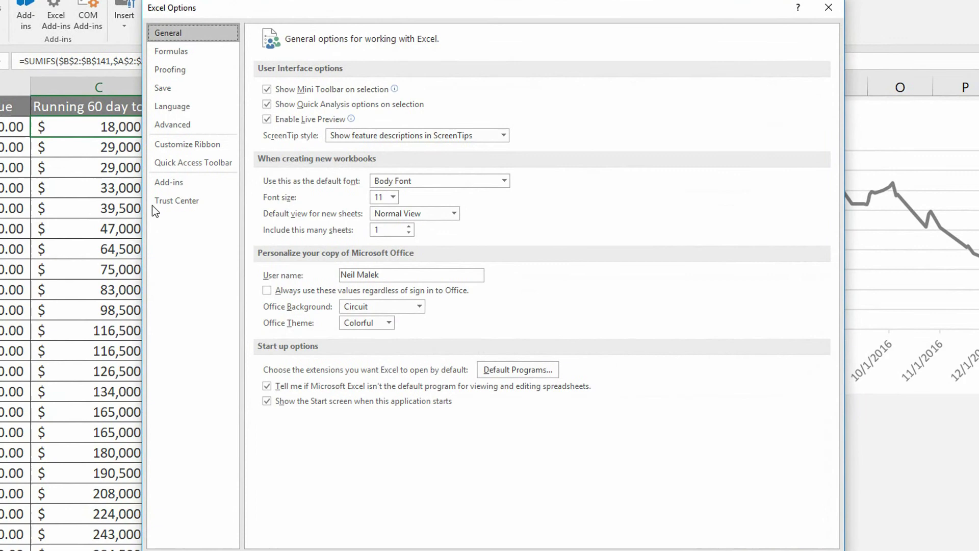
pyautogui.click(194, 148)
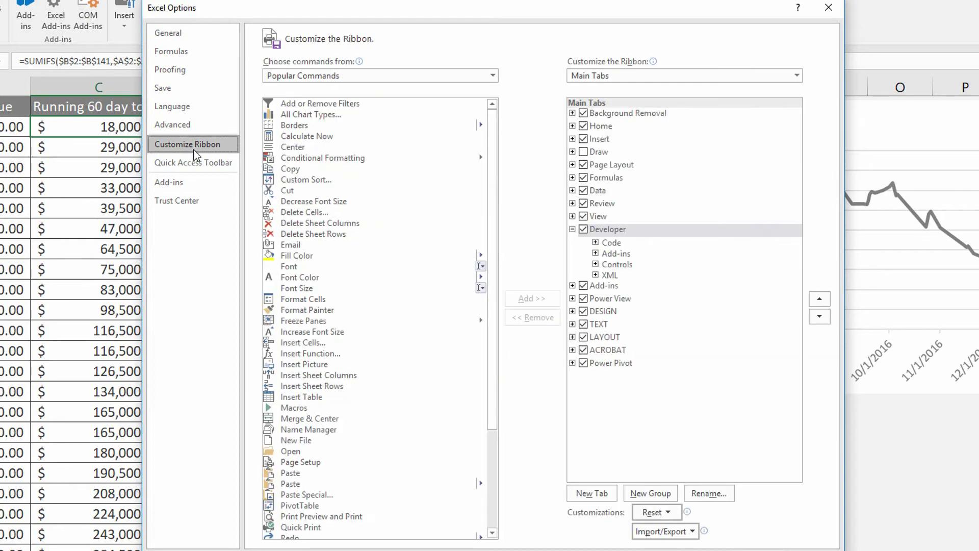
pyautogui.click(641, 233)
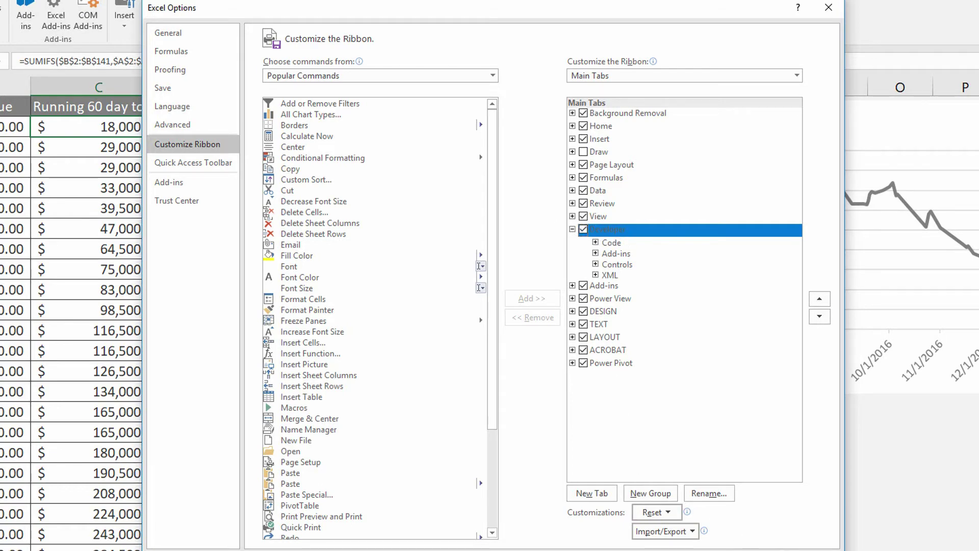
pyautogui.press('Return')
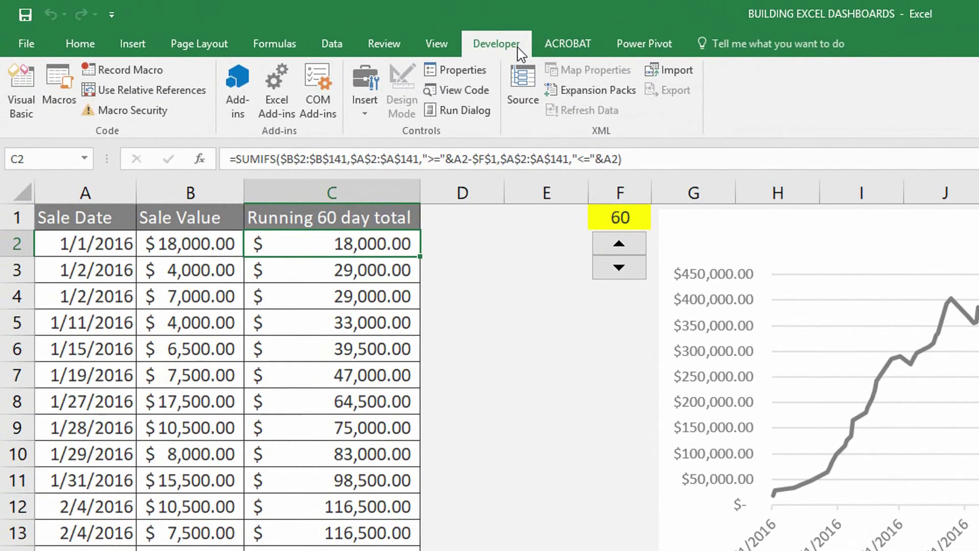
# Open the Developer tab's Insert gallery of Form and ActiveX controls.
pyautogui.click(364, 111)
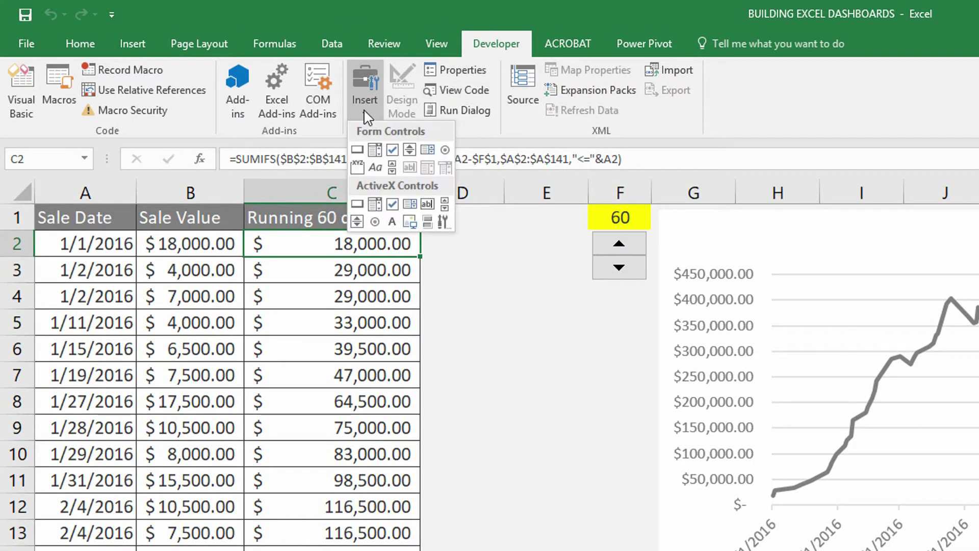
# Draw a Spin Button form control in column E rows 2–3 and narrow it beside F1.
pyautogui.click(408, 152)
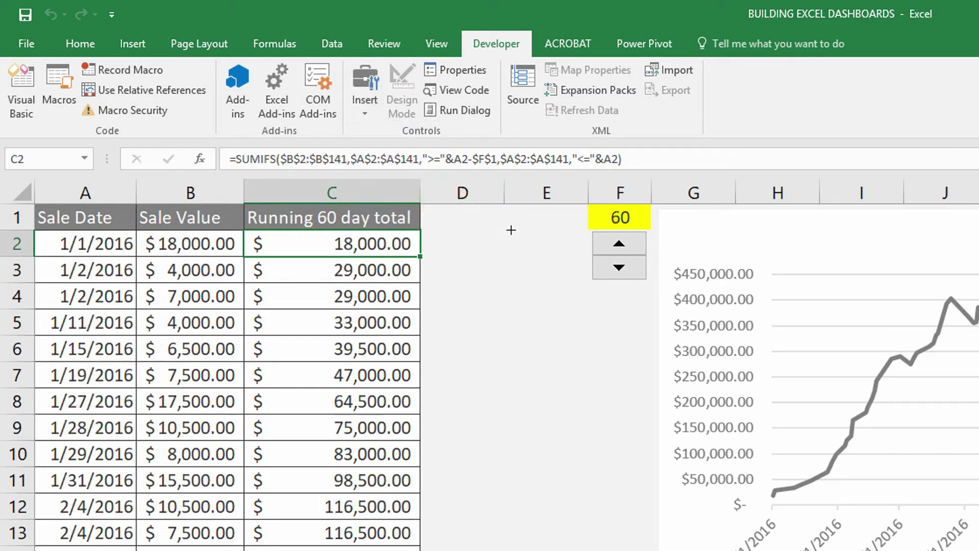
pyautogui.moveTo(511, 230); pyautogui.dragTo(563, 276)
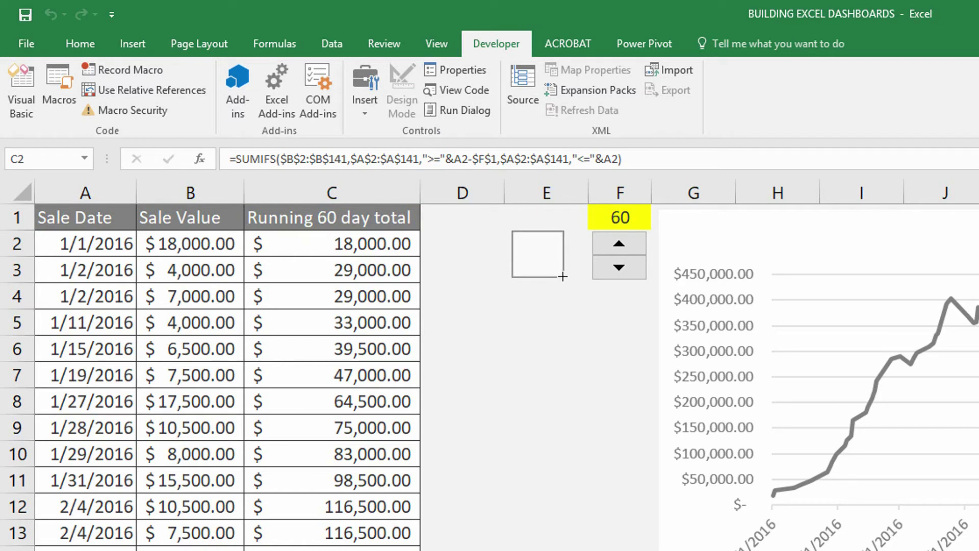
pyautogui.moveTo(563, 277); pyautogui.dragTo(556, 244)
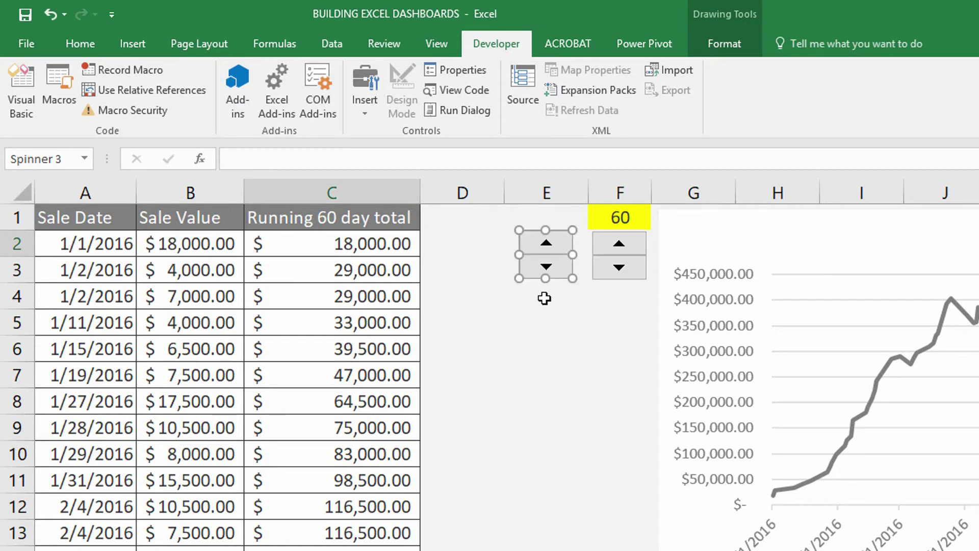
pyautogui.moveTo(572, 254); pyautogui.dragTo(545, 250)
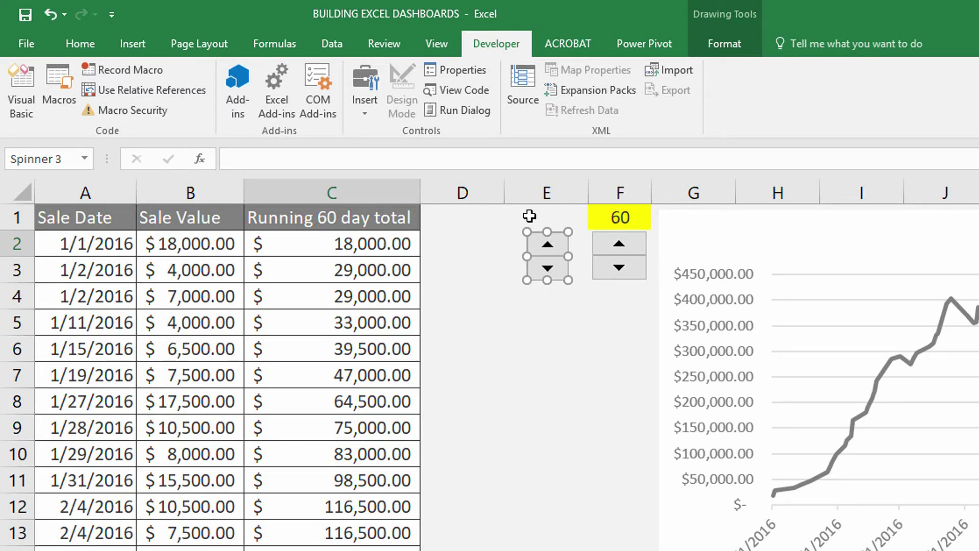
# Bring up the context menu of the new column E spin button.
pyautogui.rightClick(552, 253)
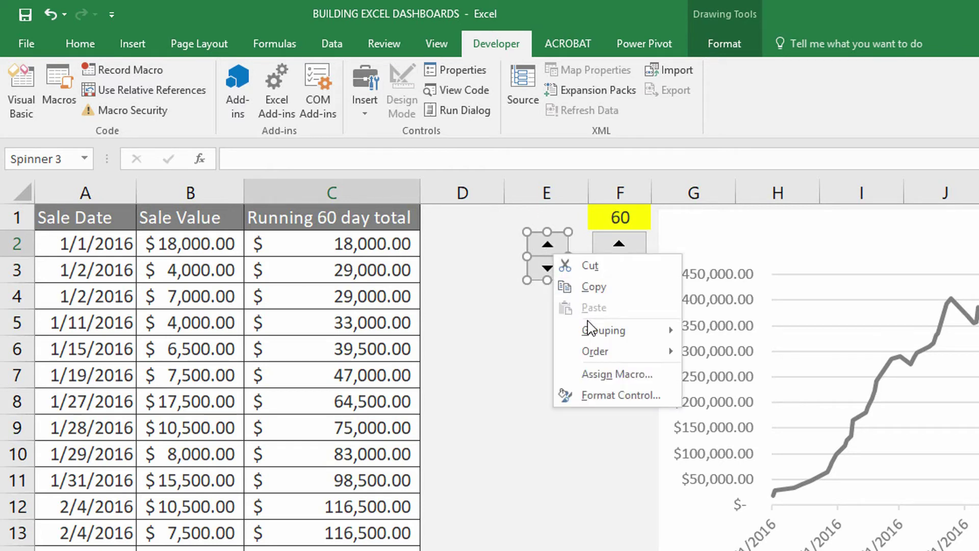
# Link the spin button to $E$1 with current 15, minimum 15, maximum 180, increment 15.
pyautogui.click(616, 396)
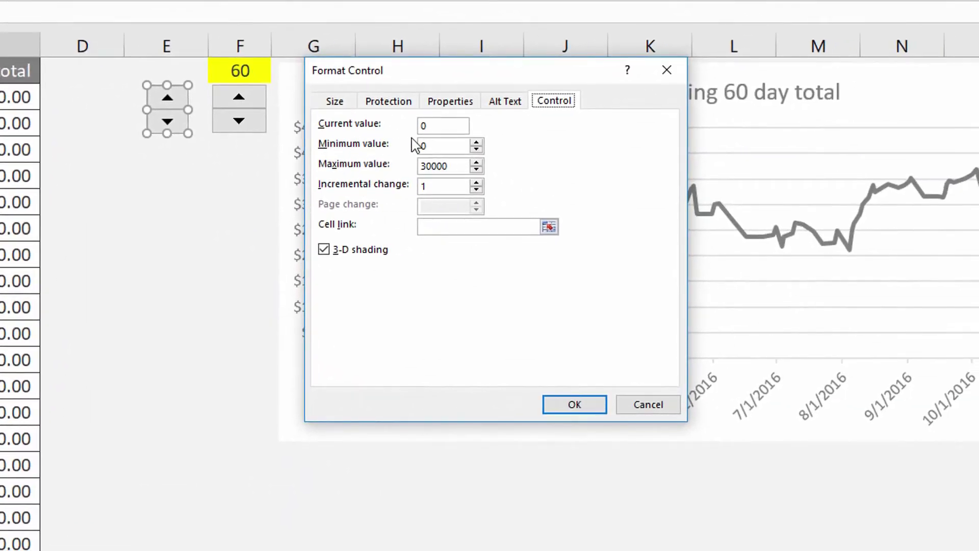
pyautogui.click(441, 229)
pyautogui.click(174, 71)
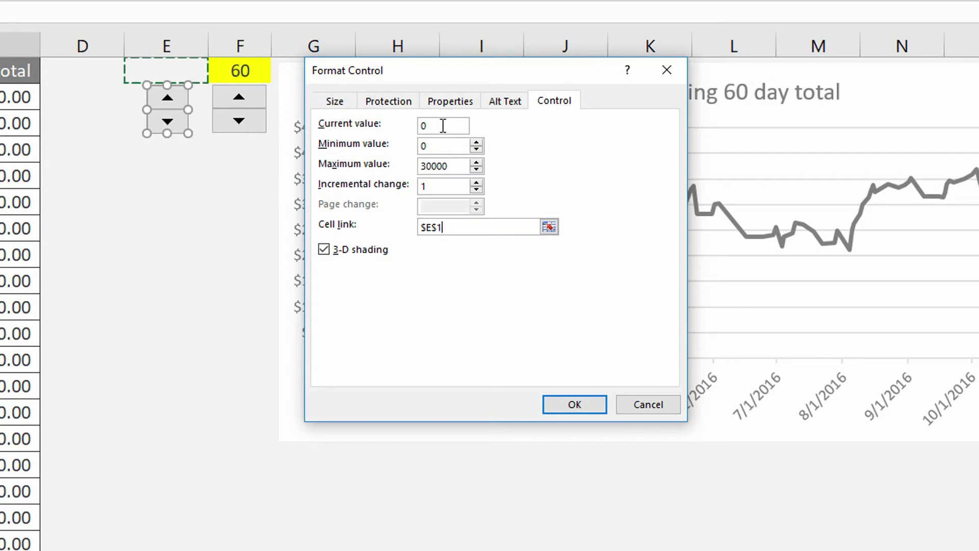
pyautogui.moveTo(442, 126); pyautogui.dragTo(404, 126)
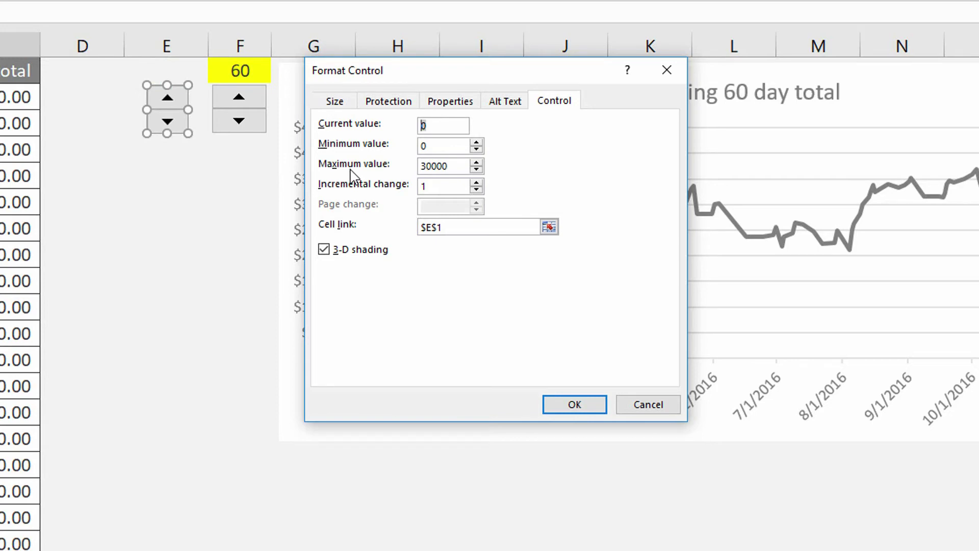
pyautogui.write('15')
pyautogui.press('Tab')
pyautogui.write('15')
pyautogui.doubleClick(443, 187)
pyautogui.write('15')
pyautogui.doubleClick(462, 165)
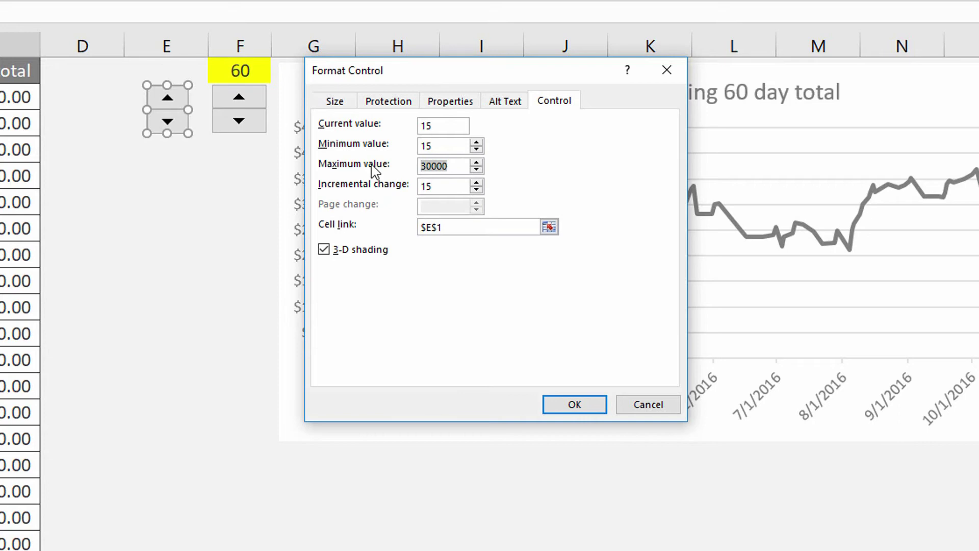
pyautogui.write('180')
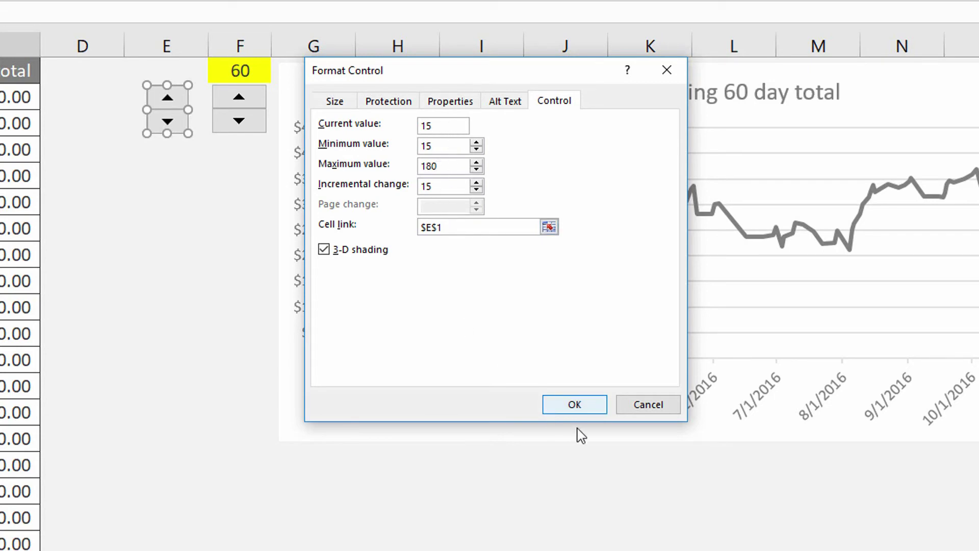
pyautogui.click(585, 404)
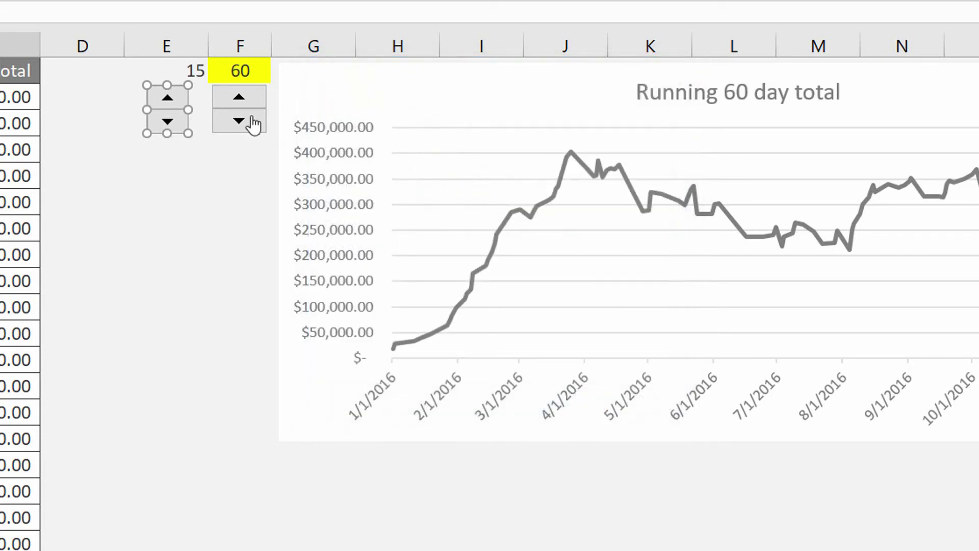
# Centre E1 and give it the same yellow fill as F1.
pyautogui.click(183, 70)
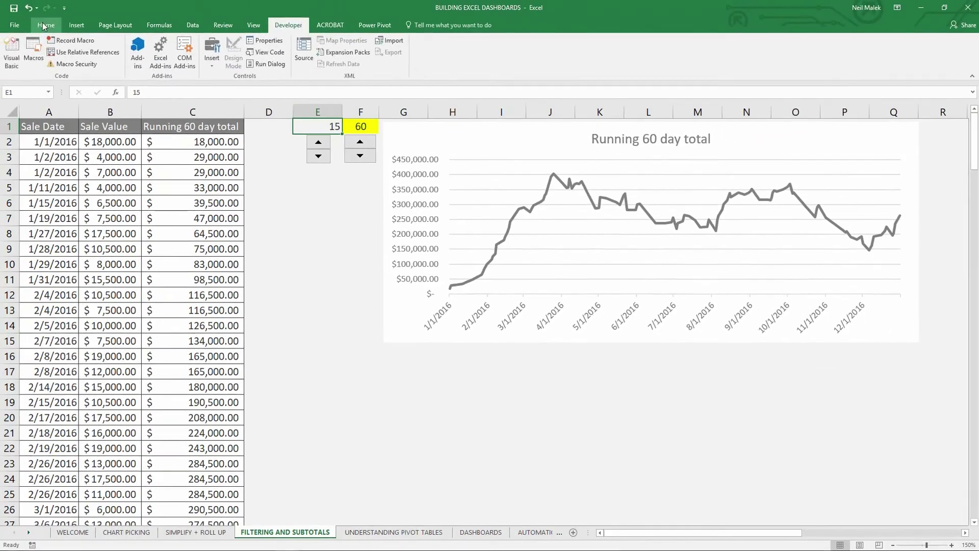
pyautogui.click(44, 25)
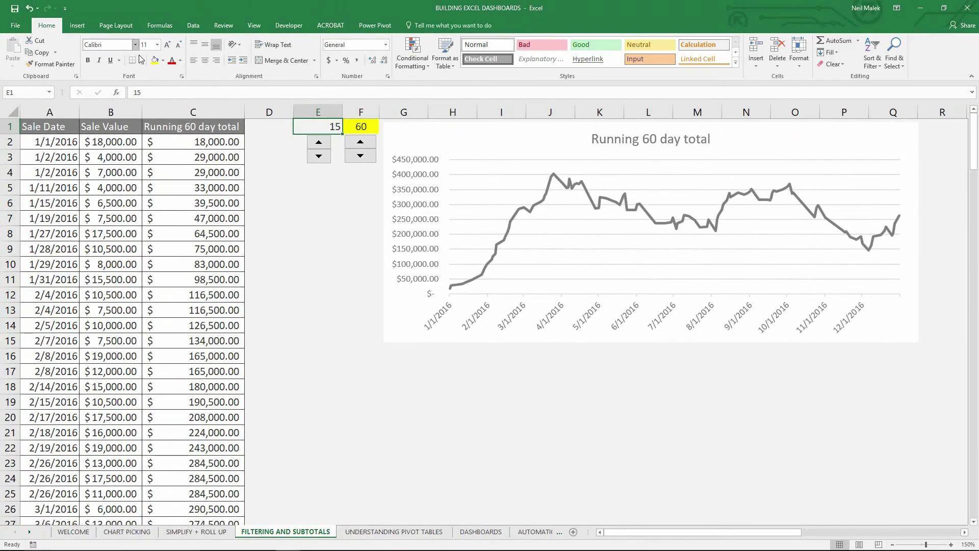
pyautogui.click(204, 61)
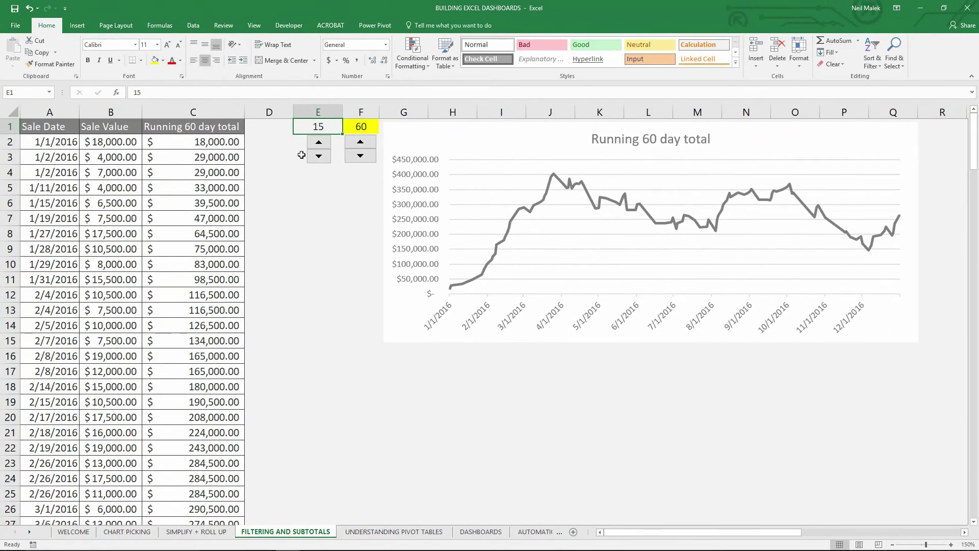
pyautogui.click(154, 60)
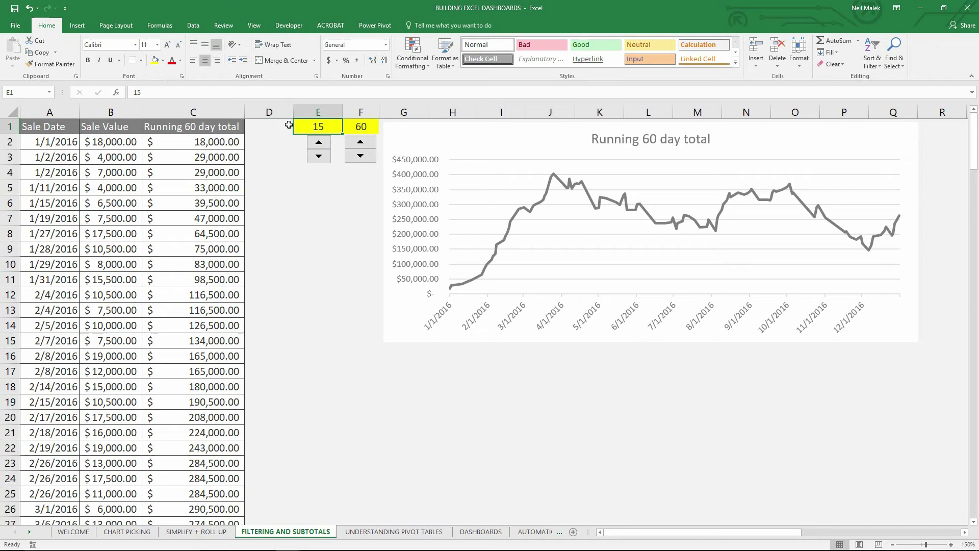
# Test the new spin button by stepping E1 up three times and back down to 15.
pyautogui.click(320, 144)
pyautogui.click(319, 144)
pyautogui.click(319, 144)
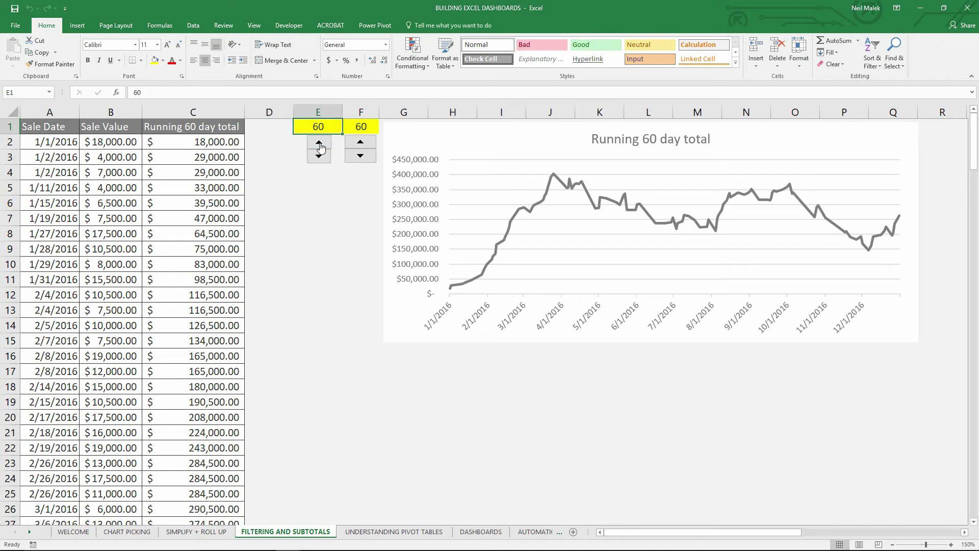
pyautogui.click(319, 144)
pyautogui.click(320, 156)
pyautogui.click(320, 158)
pyautogui.click(320, 158)
# Change the C1 header formula to reference E1 instead of F1.
pyautogui.click(184, 126)
pyautogui.doubleClick(188, 126)
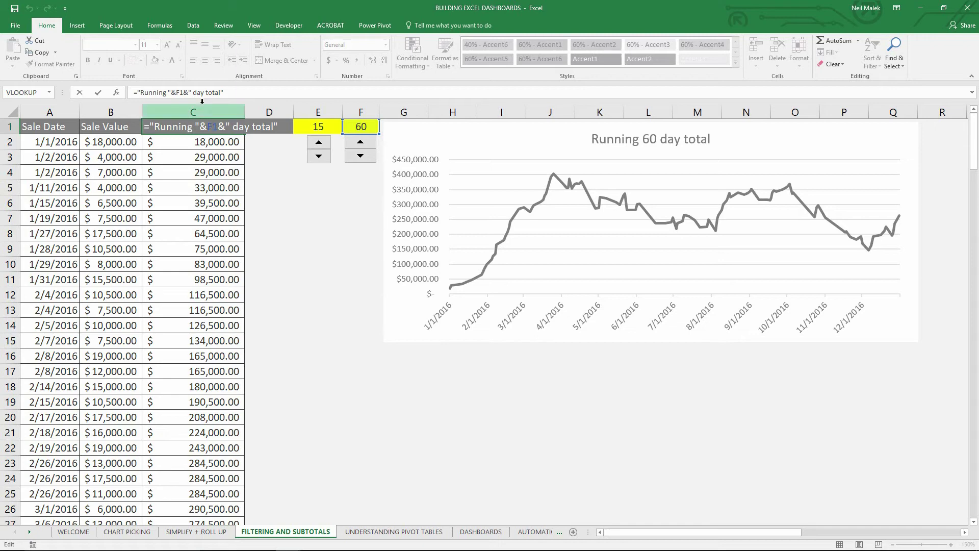
pyautogui.click(181, 93)
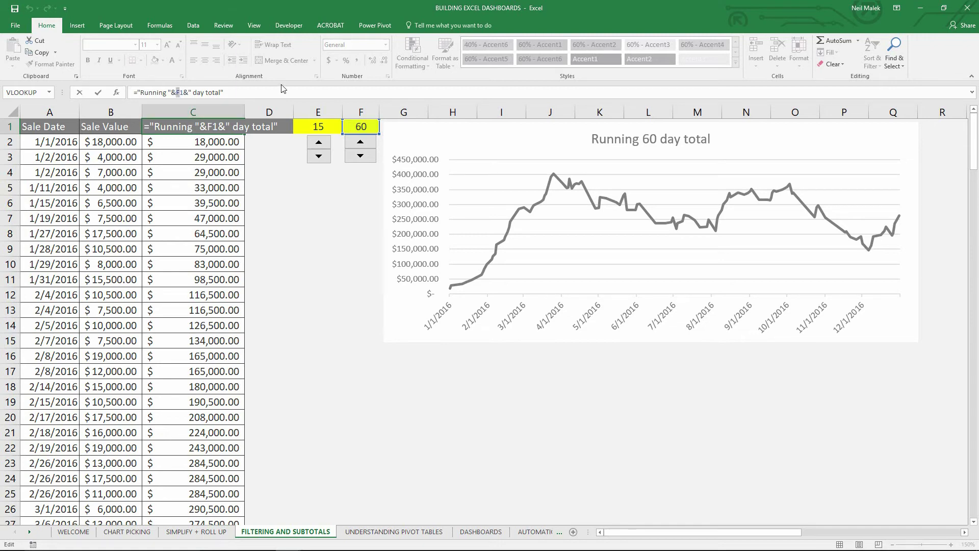
pyautogui.press('BackSpace')
pyautogui.write('E')
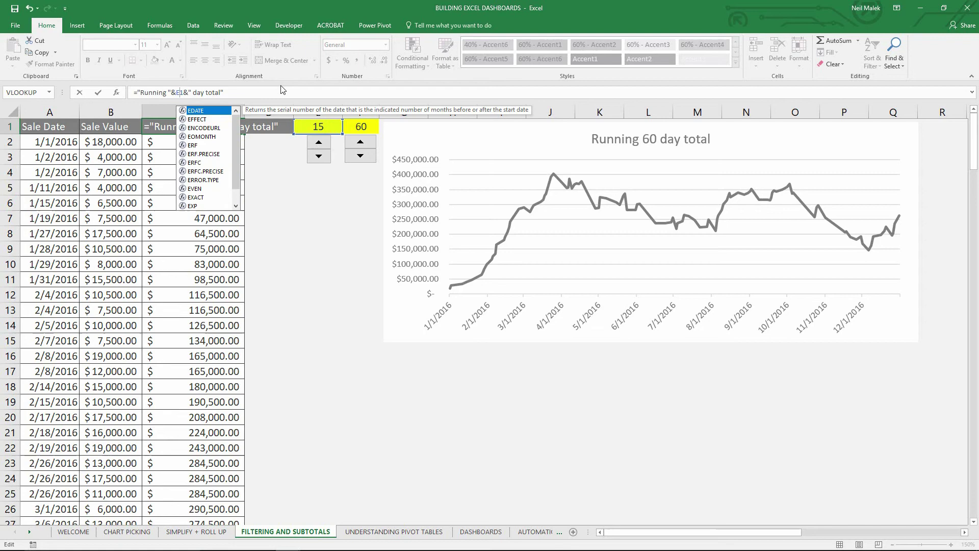
pyautogui.press('Return')
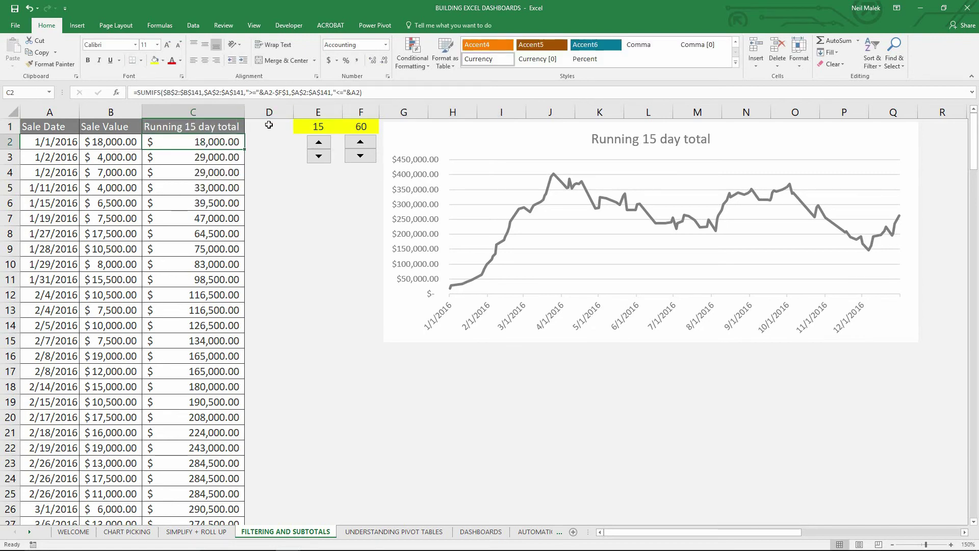
# Switch C2's SUMIFS from $F$1 to $E$1 and fill it down column C.
pyautogui.doubleClick(213, 143)
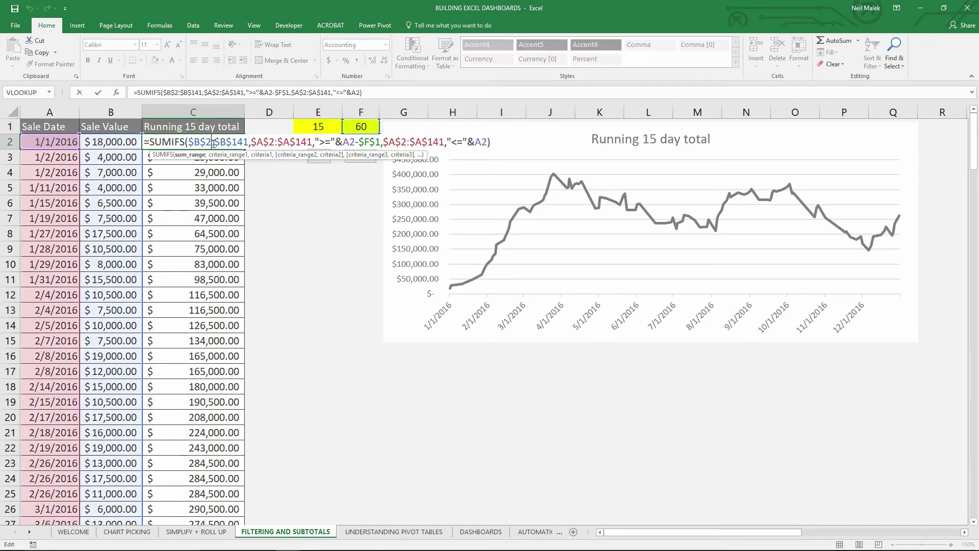
pyautogui.click(280, 93)
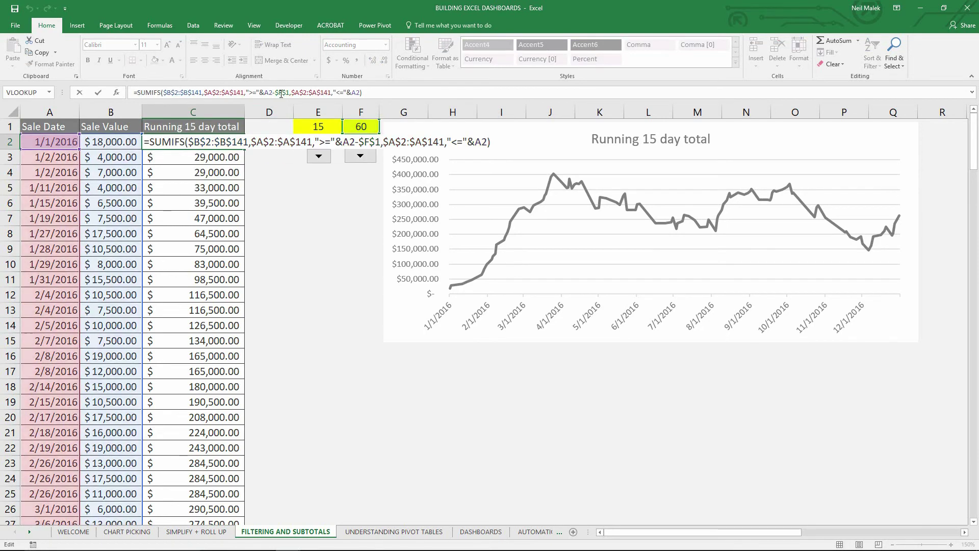
pyautogui.click(283, 93)
pyautogui.press('BackSpace')
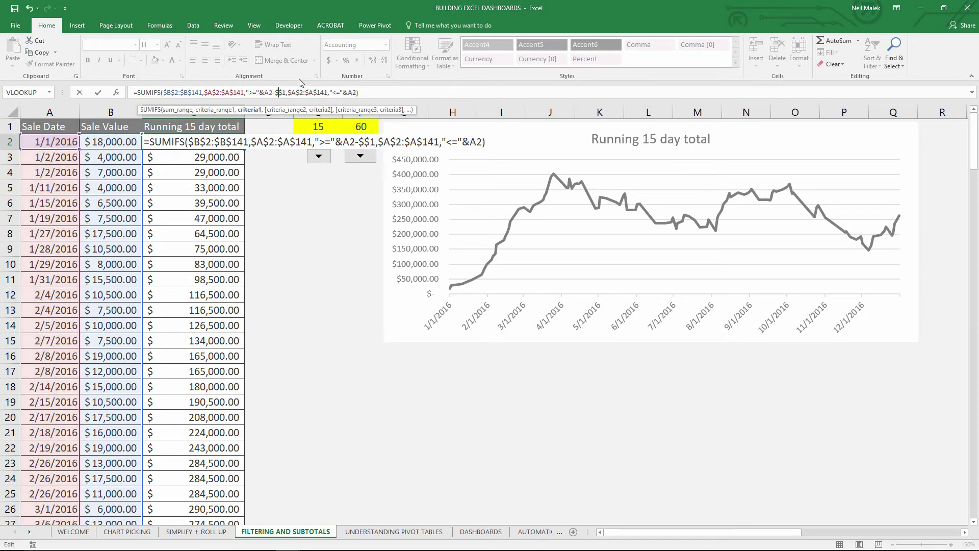
pyautogui.write('E')
pyautogui.hotkey('ctrl', 'Return')
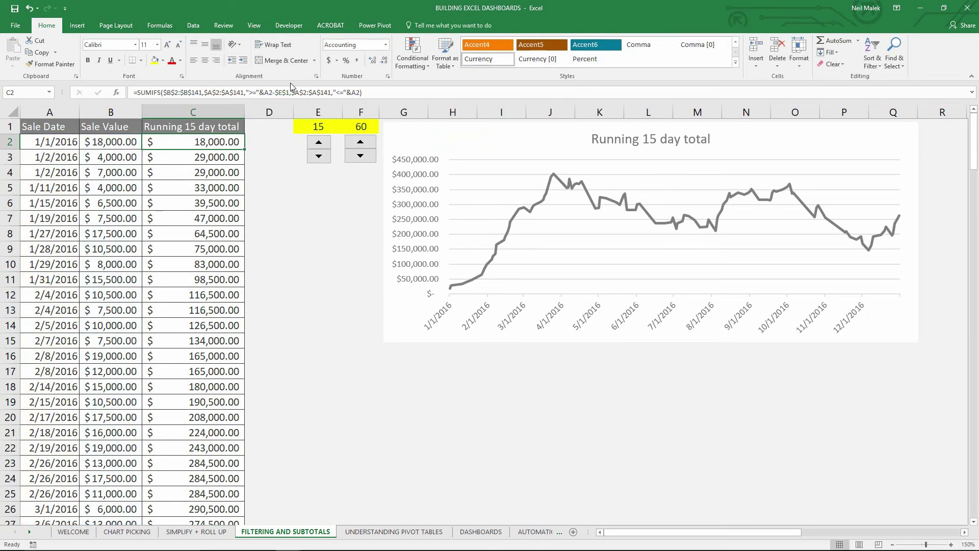
pyautogui.doubleClick(245, 149)
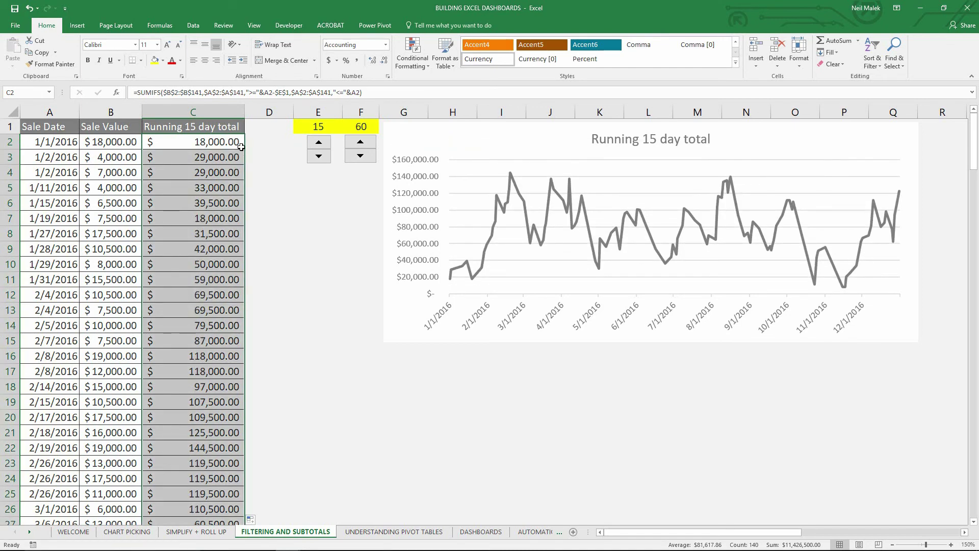
pyautogui.click(210, 112)
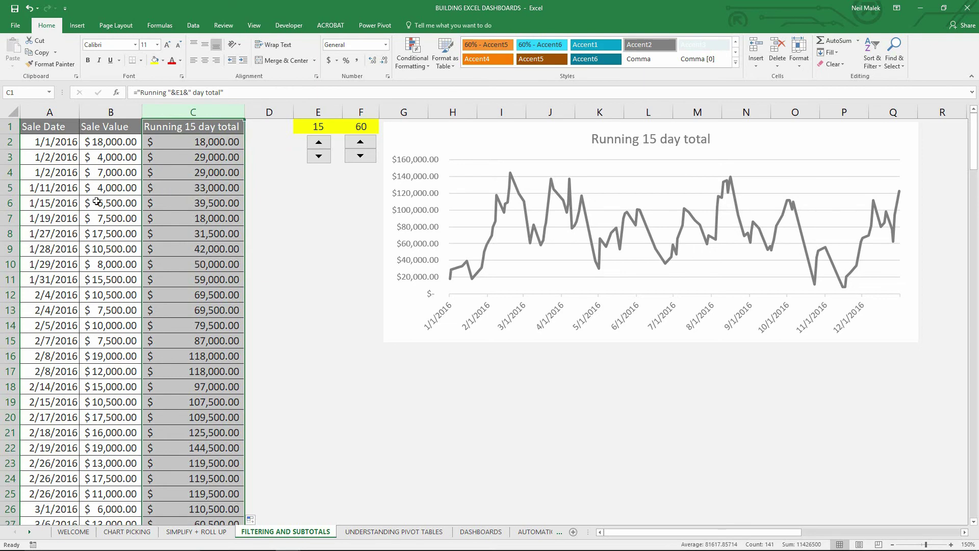
pyautogui.click(56, 219)
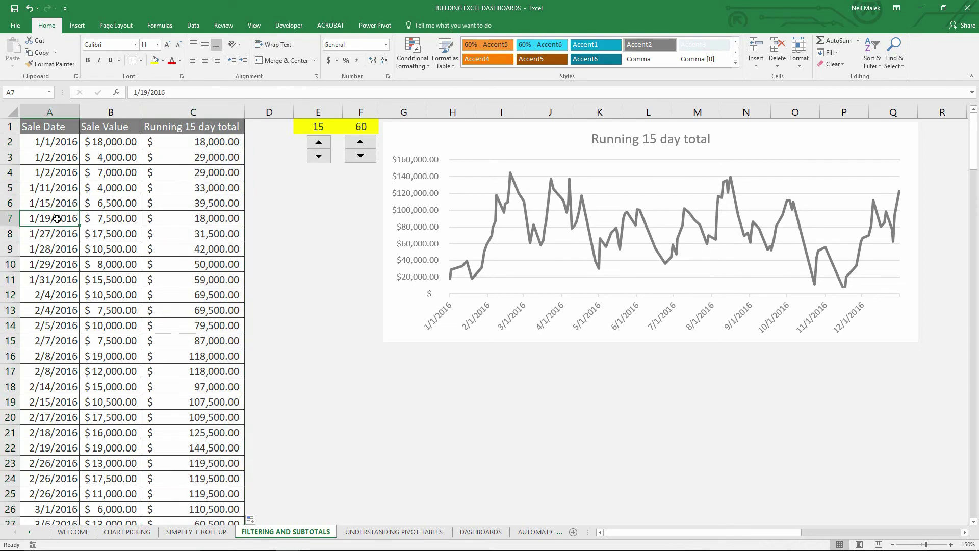
pyautogui.moveTo(218, 141); pyautogui.dragTo(216, 521)
pyautogui.click(203, 171)
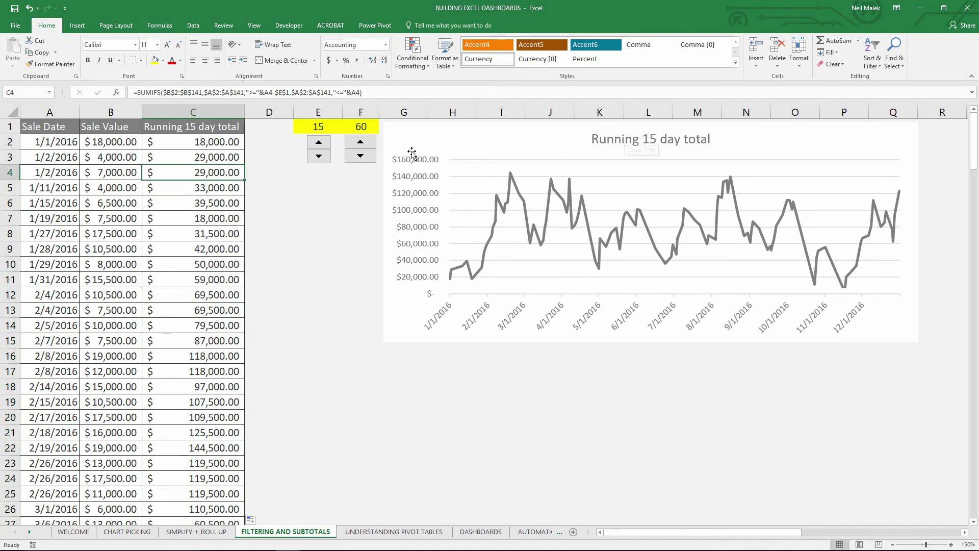
# Step E1 from 15 up through 30 and 45 to 60, then check a chart value.
pyautogui.click(319, 142)
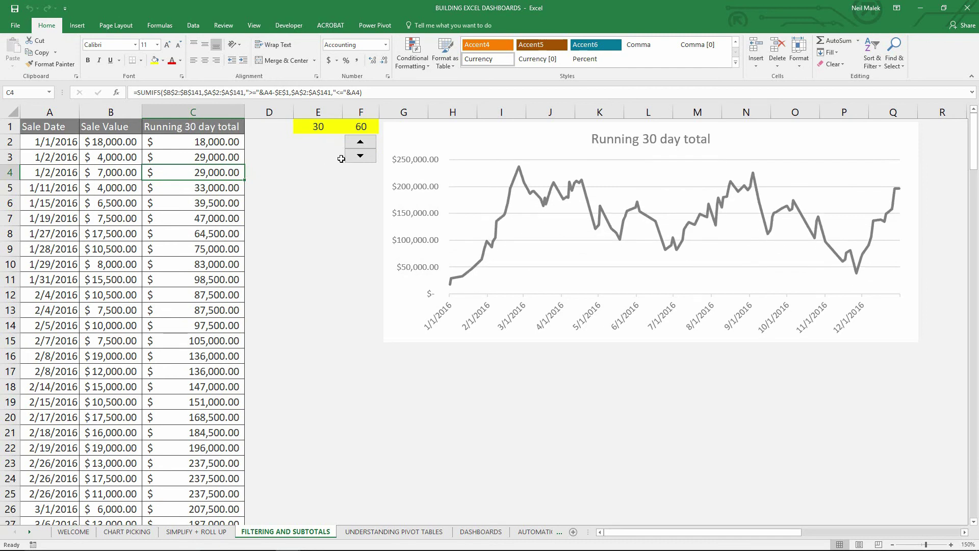
pyautogui.click(319, 156)
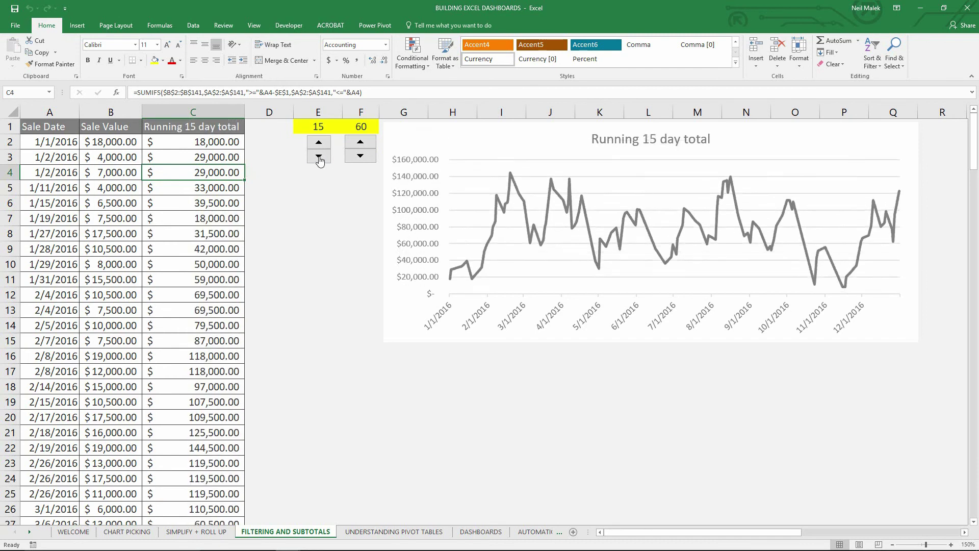
pyautogui.click(316, 144)
pyautogui.click(317, 144)
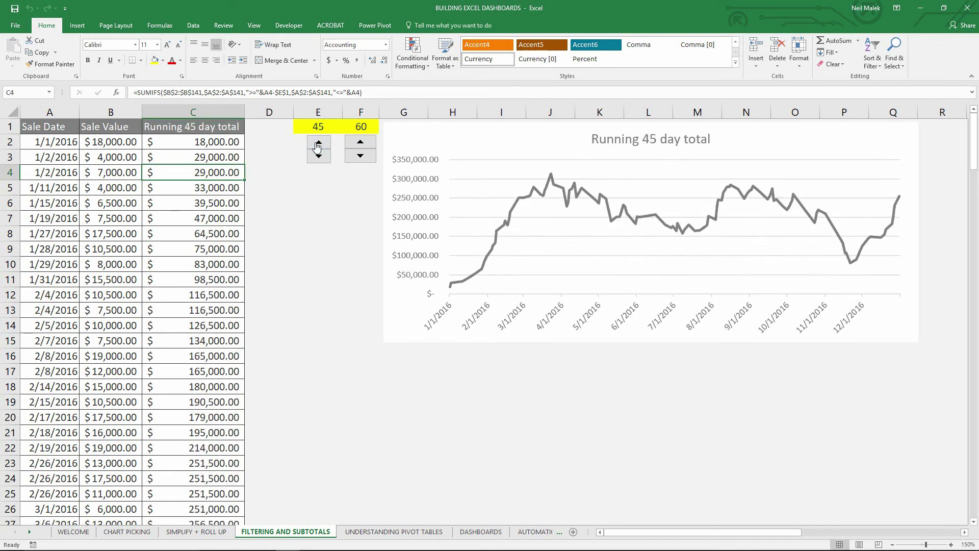
pyautogui.click(316, 144)
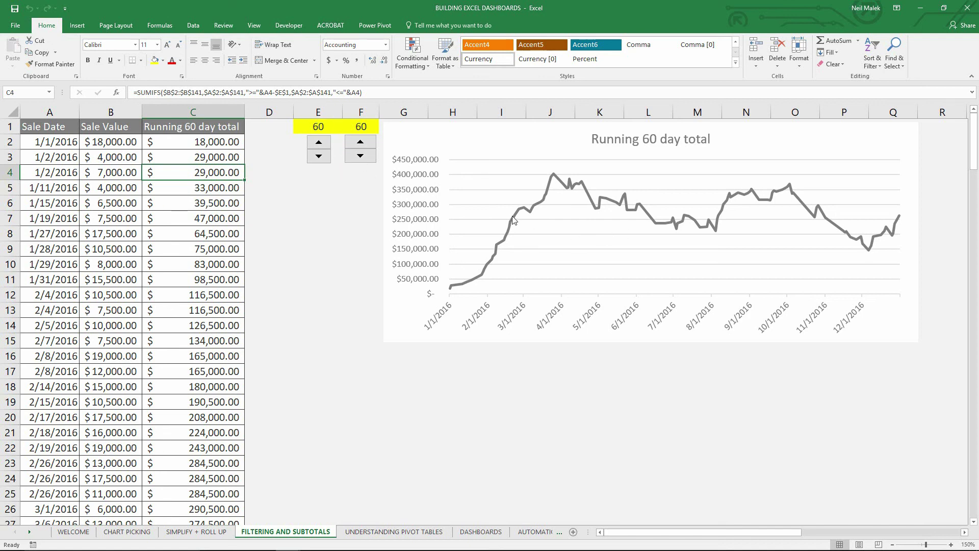
pyautogui.moveTo(513, 219)
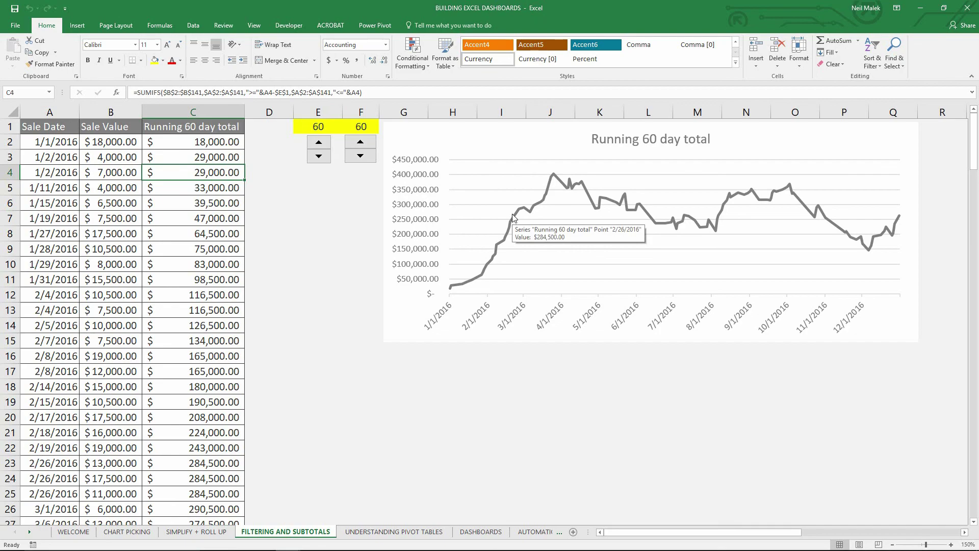